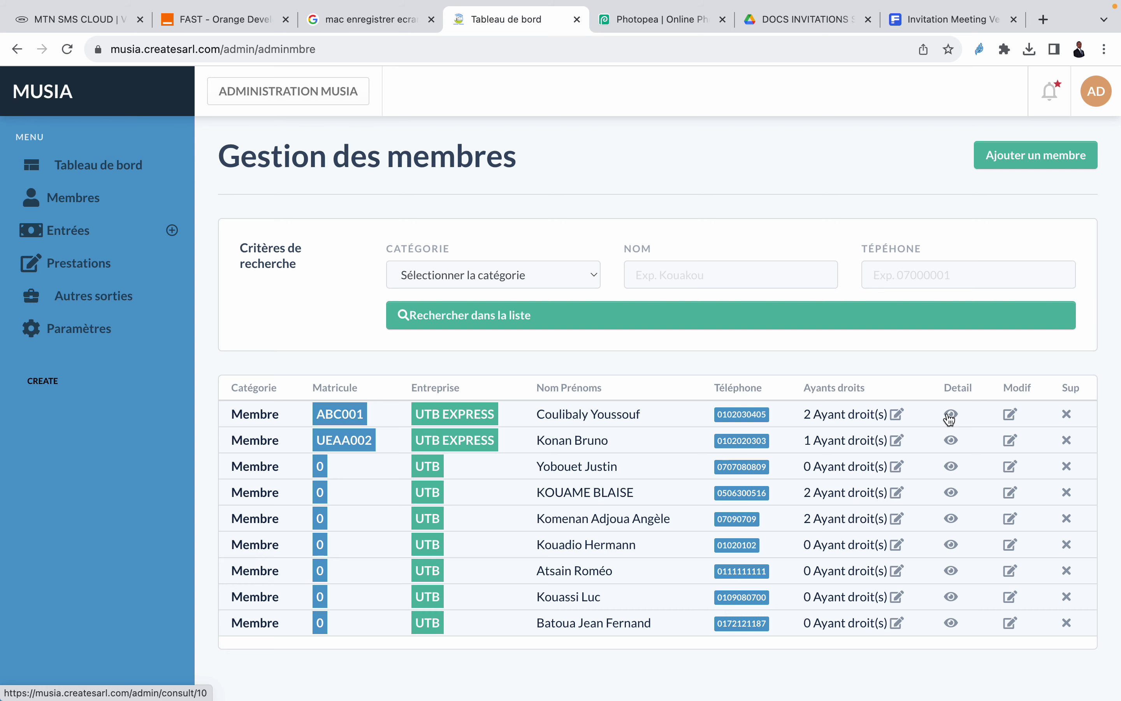
View the detail pages of the first two members in the list, including their beneficiaries and benefits, and return to the member list.
{"action": "left_click", "coordinate": [957, 418]}
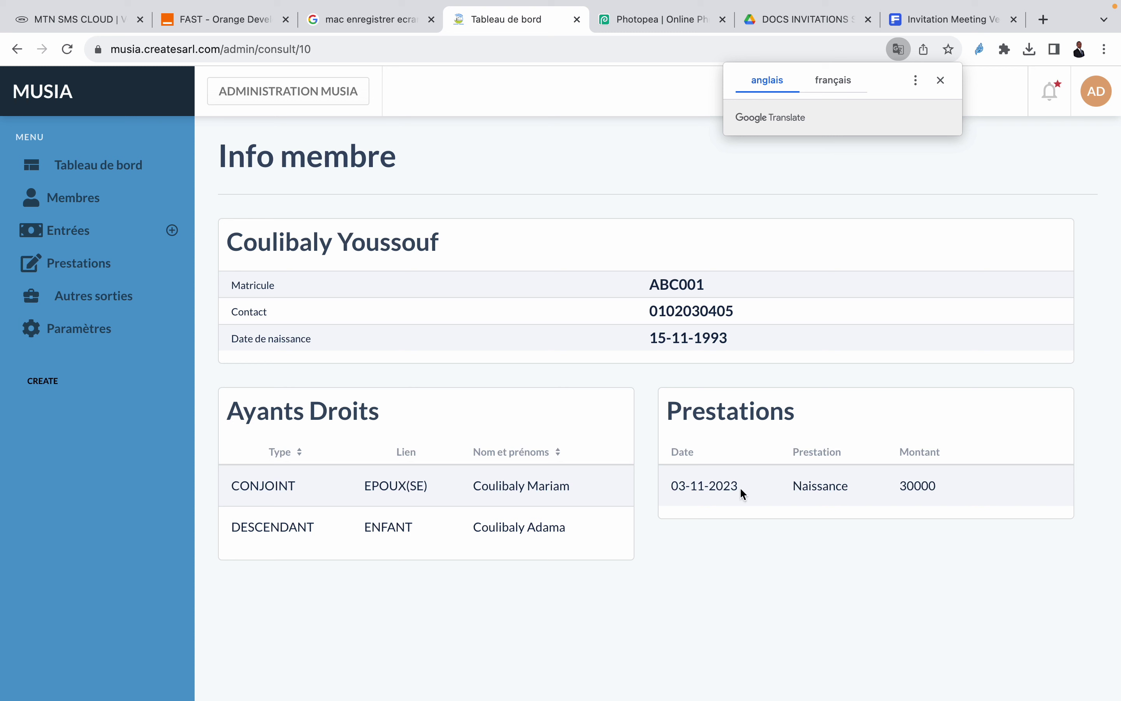
{"action": "left_click", "coordinate": [836, 483]}
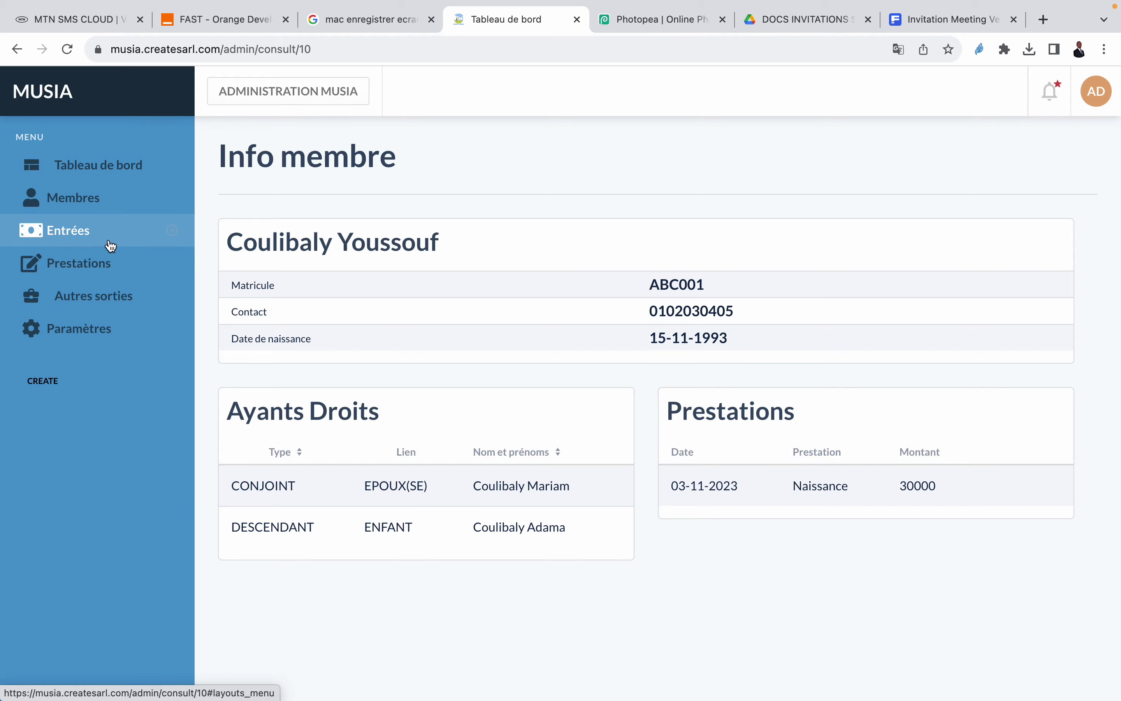
{"action": "left_click", "coordinate": [113, 210]}
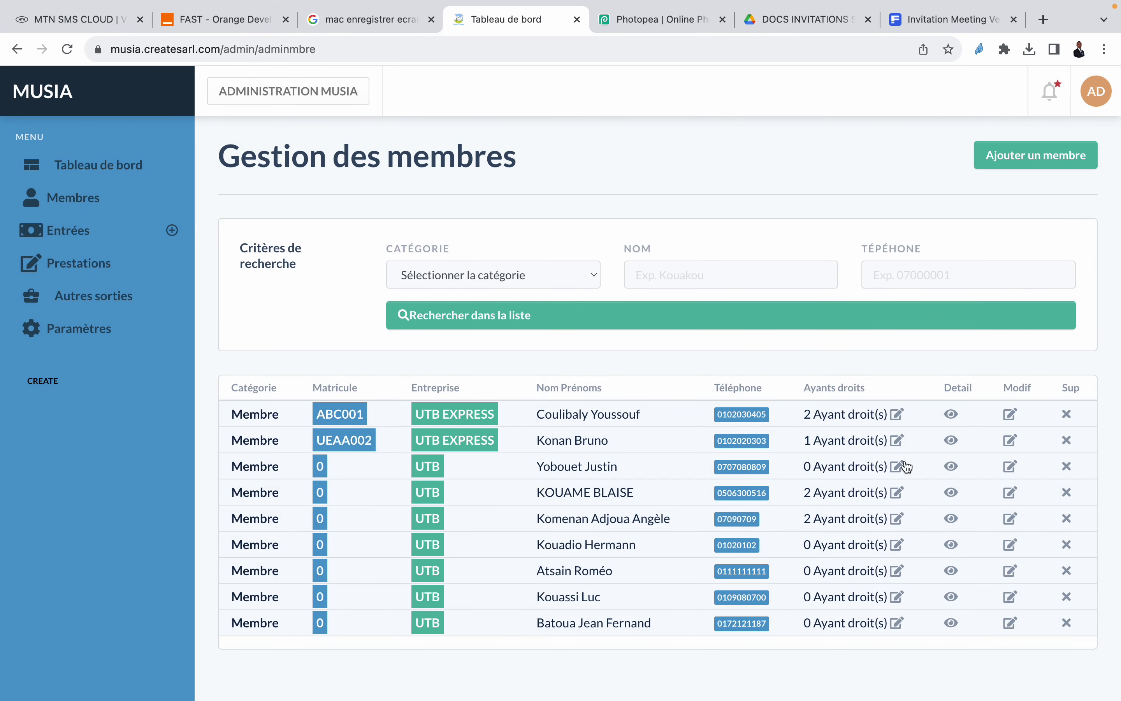
{"action": "left_click", "coordinate": [952, 441]}
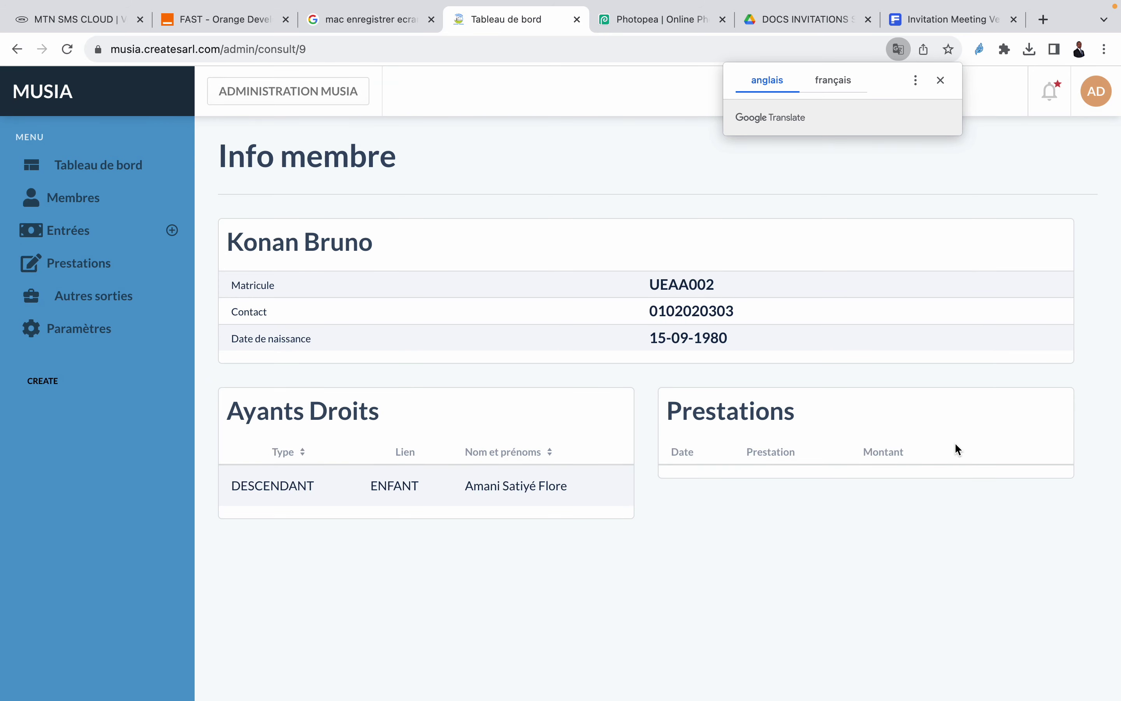
{"action": "left_click", "coordinate": [90, 205]}
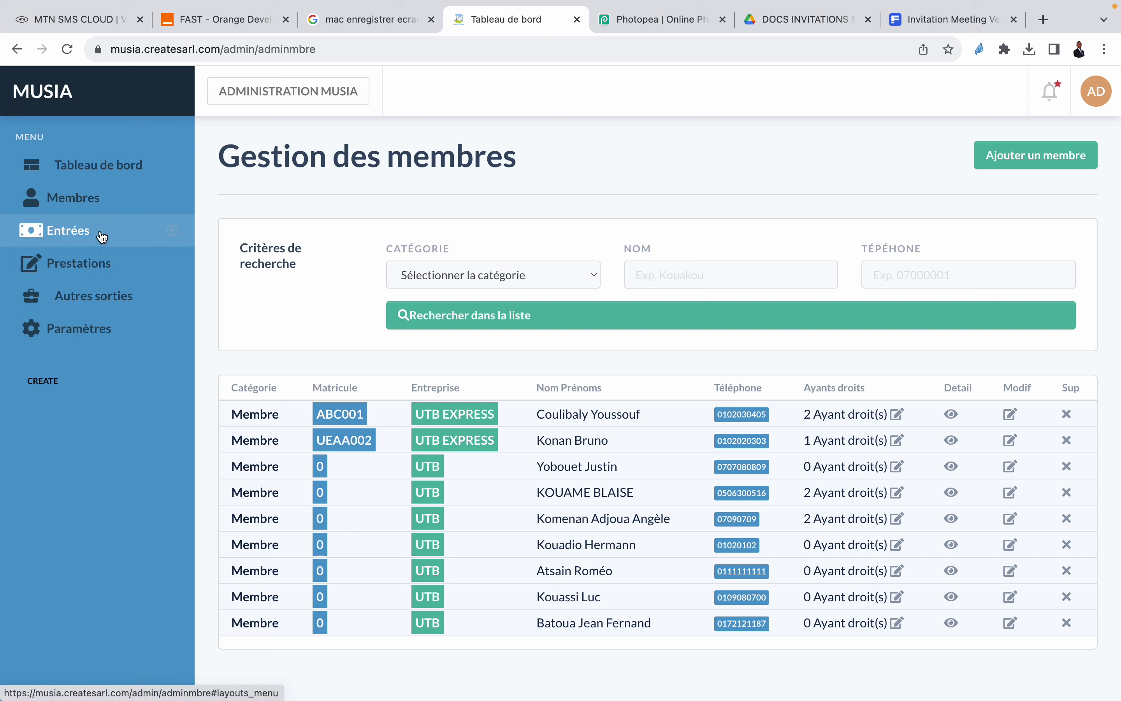
Start a new expense under Autres sorties and label it "Frais de réalisation du logiciel".
{"action": "left_click", "coordinate": [98, 299]}
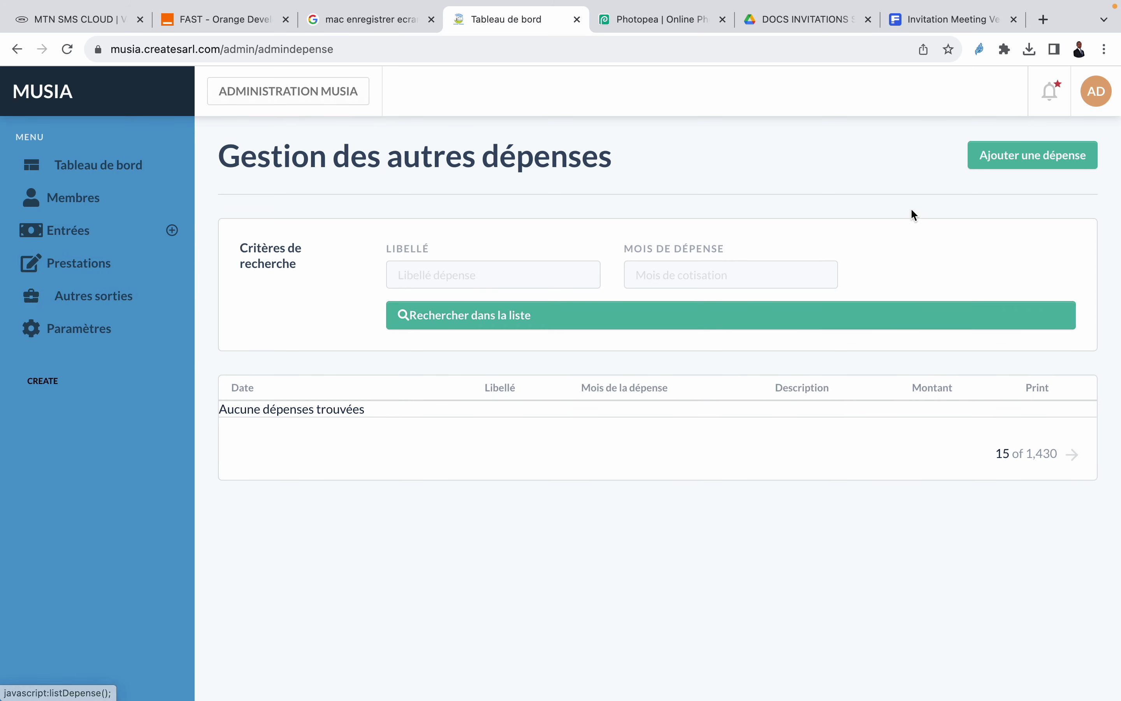
{"action": "left_click", "coordinate": [1013, 170]}
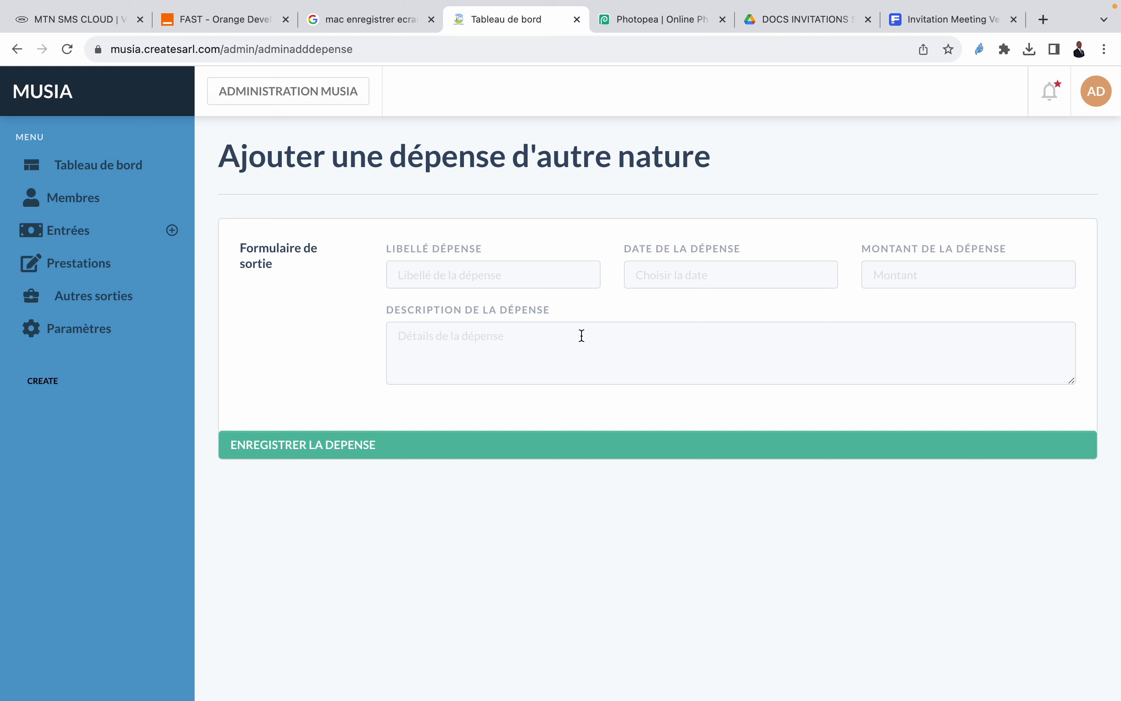
{"action": "left_click", "coordinate": [473, 287]}
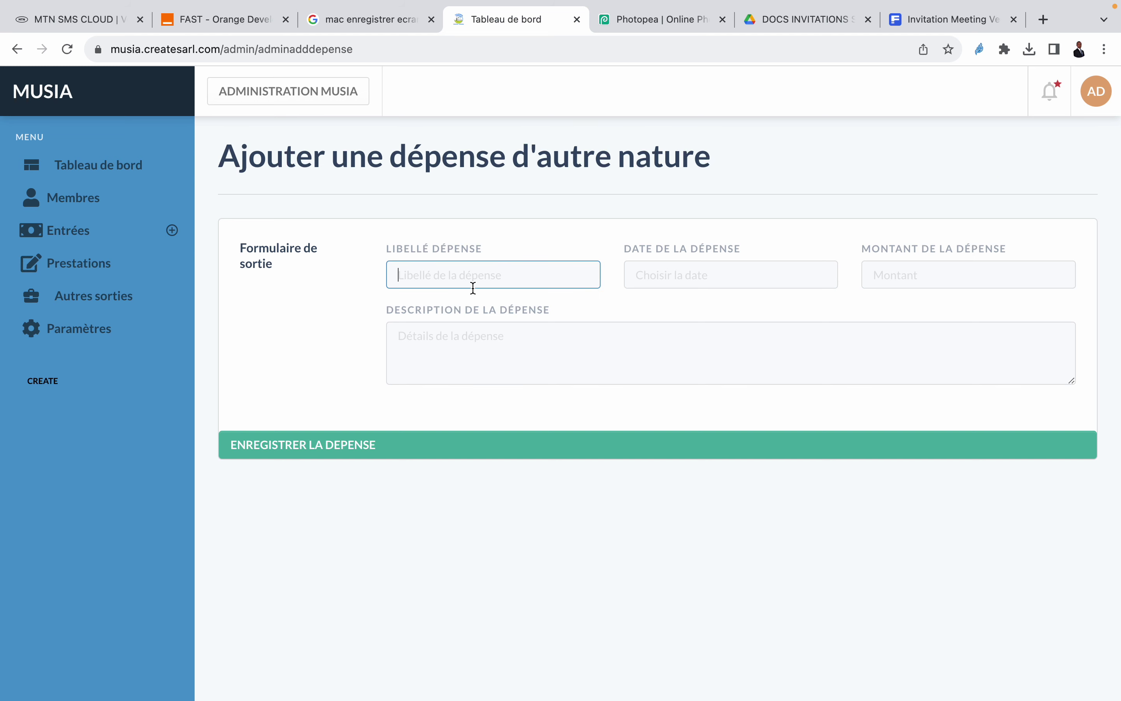
{"action": "type", "text": "Frais de réalisation du logicil"}
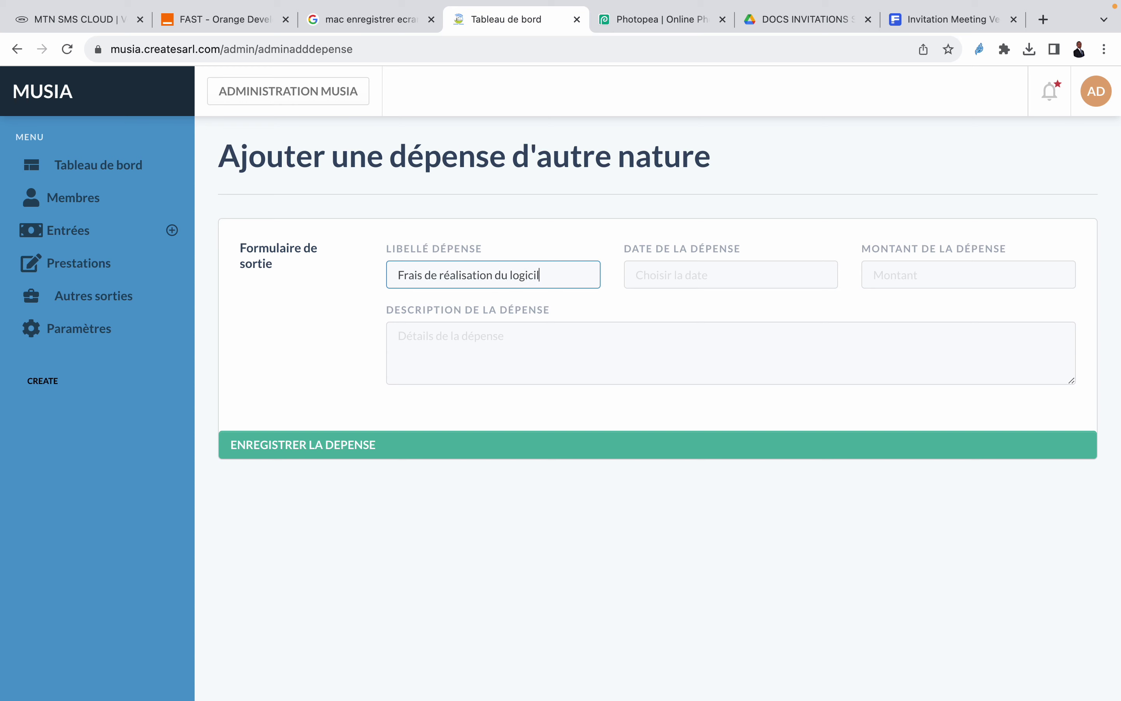
{"action": "key", "text": "BackSpace"}
{"action": "type", "text": "el"}
{"action": "key", "text": "Tab"}
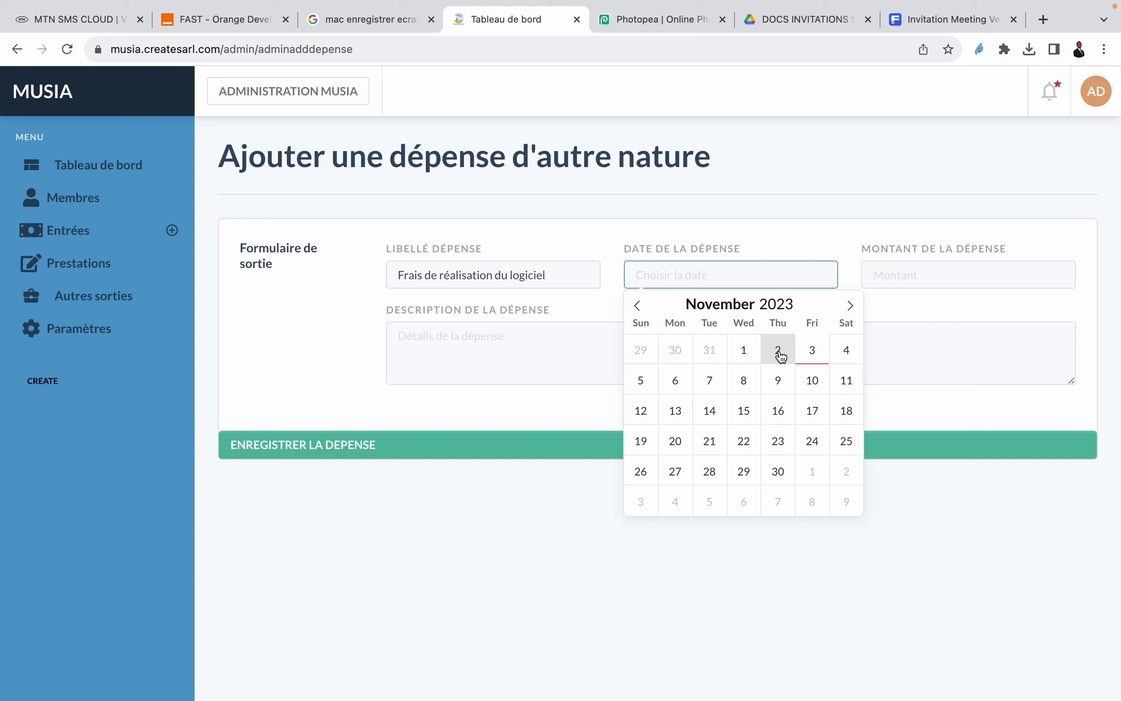
Set the expense date to 2023-11-03 and the amount to 400000.
{"action": "left_click", "coordinate": [813, 355]}
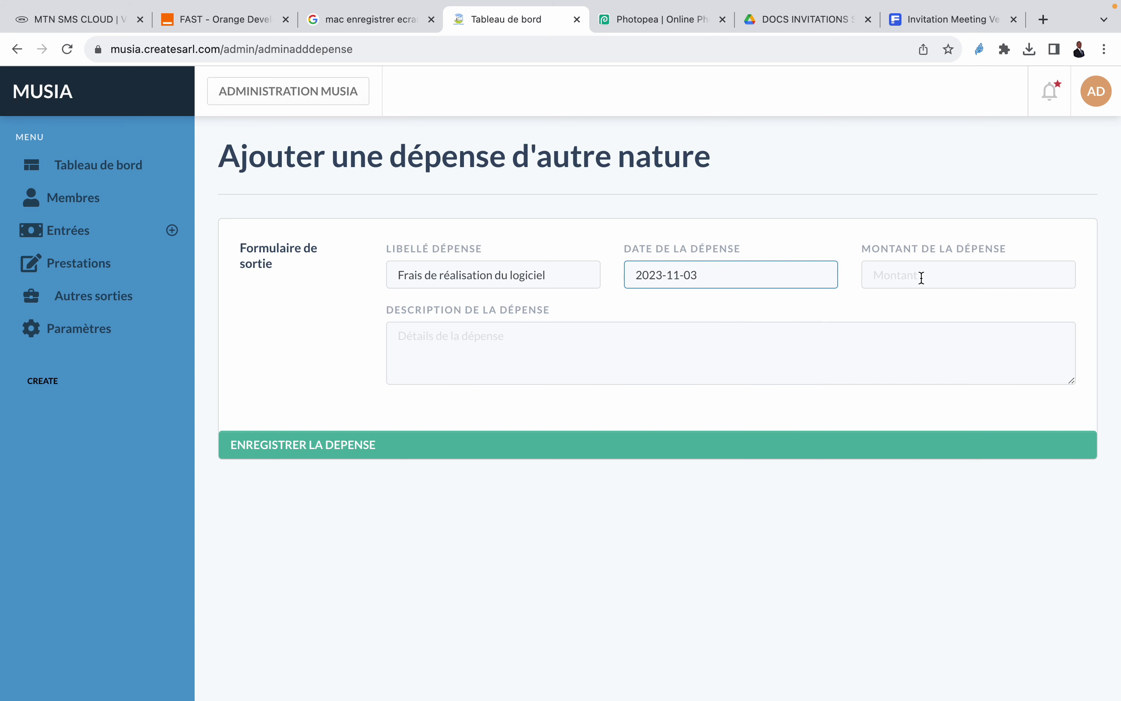
{"action": "left_click", "coordinate": [934, 268]}
{"action": "type", "text": "400000"}
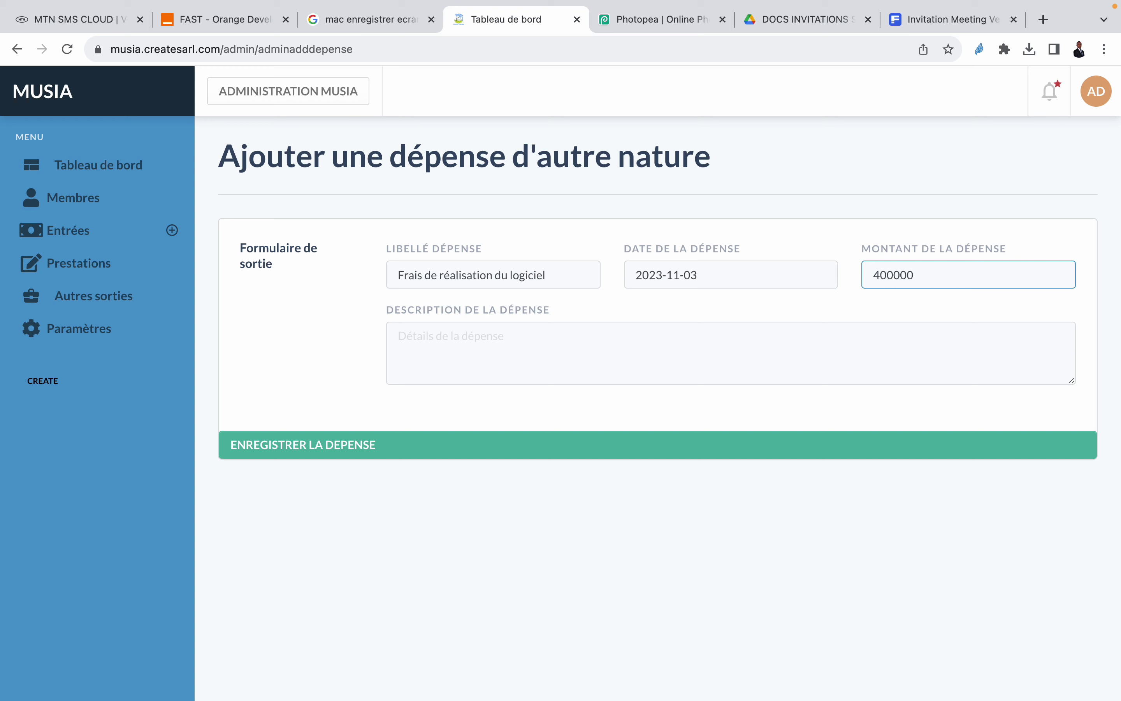
Describe the expense as "Frais de logiciel" and save it.
{"action": "left_click", "coordinate": [649, 370]}
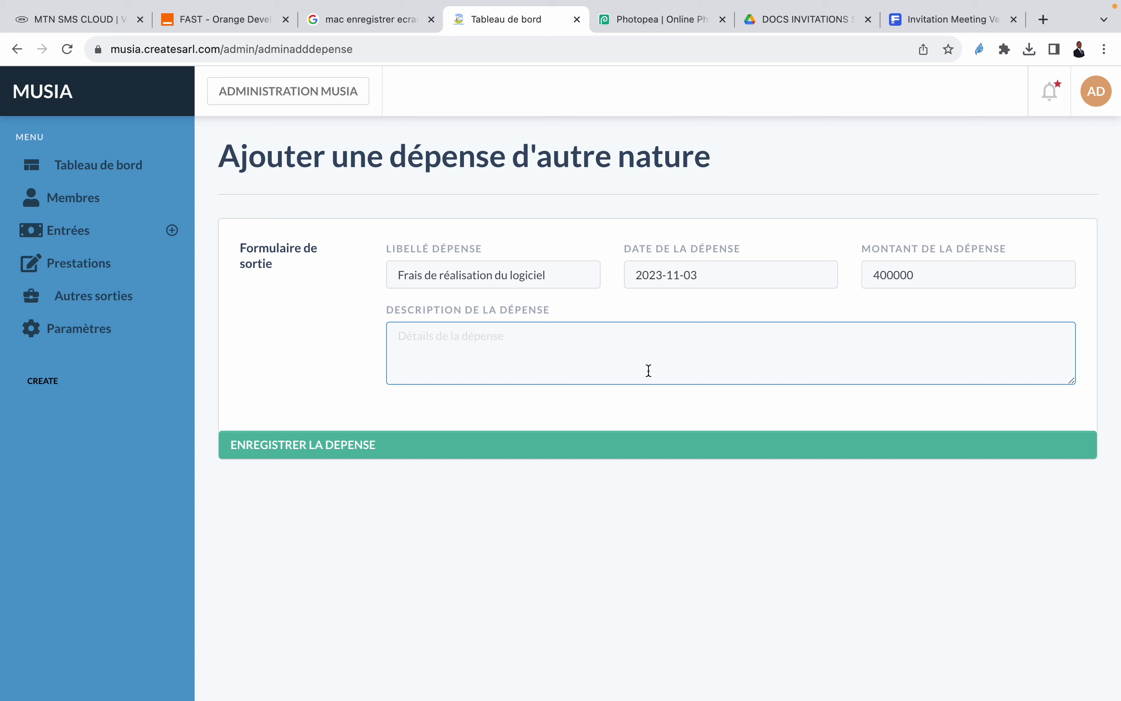
{"action": "type", "text": "Mon"}
{"action": "key", "text": "BackSpace"}
{"action": "key", "text": "BackSpace"}
{"action": "key", "text": "BackSpace"}
{"action": "type", "text": "Frais de logiciel"}
{"action": "left_click", "coordinate": [586, 453]}
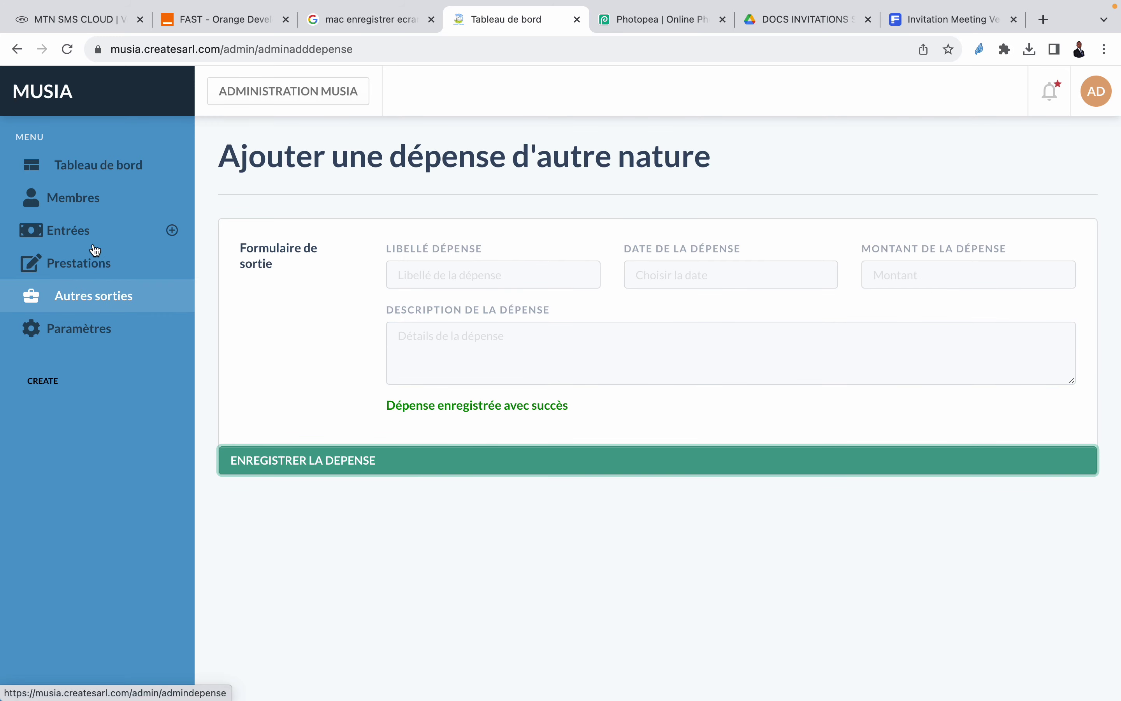
Check the dashboard totals and the other-expenses list for the new expense, and show the Entrées subsections.
{"action": "left_click", "coordinate": [112, 180]}
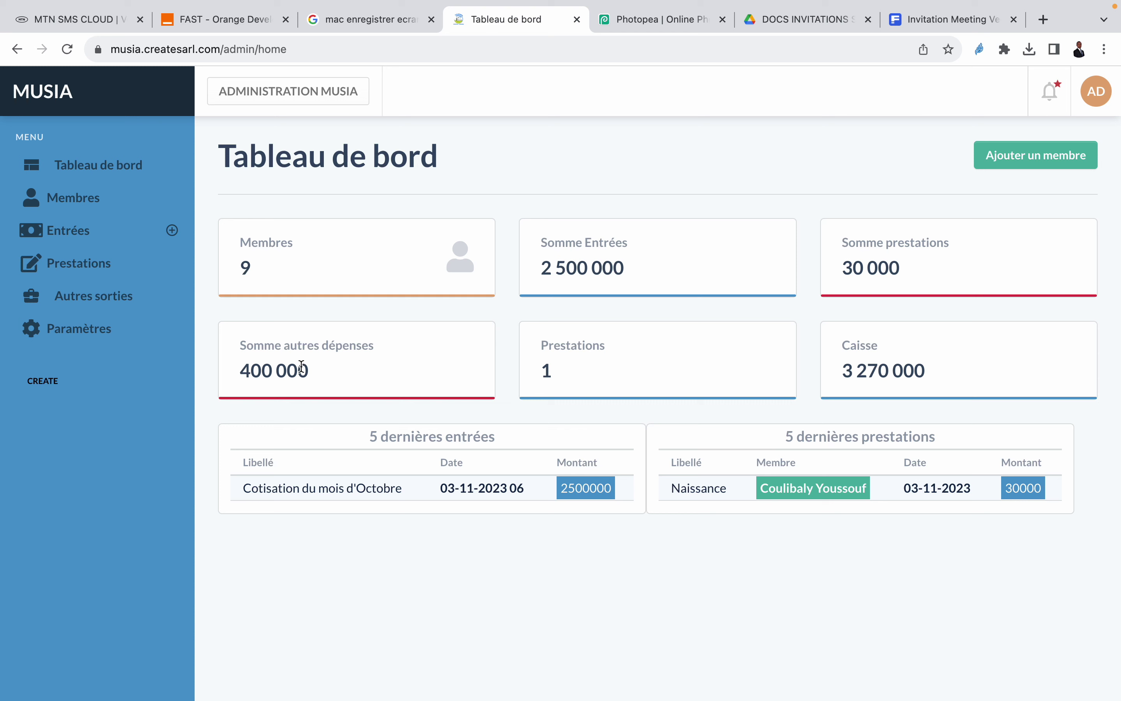
{"action": "left_click", "coordinate": [99, 297]}
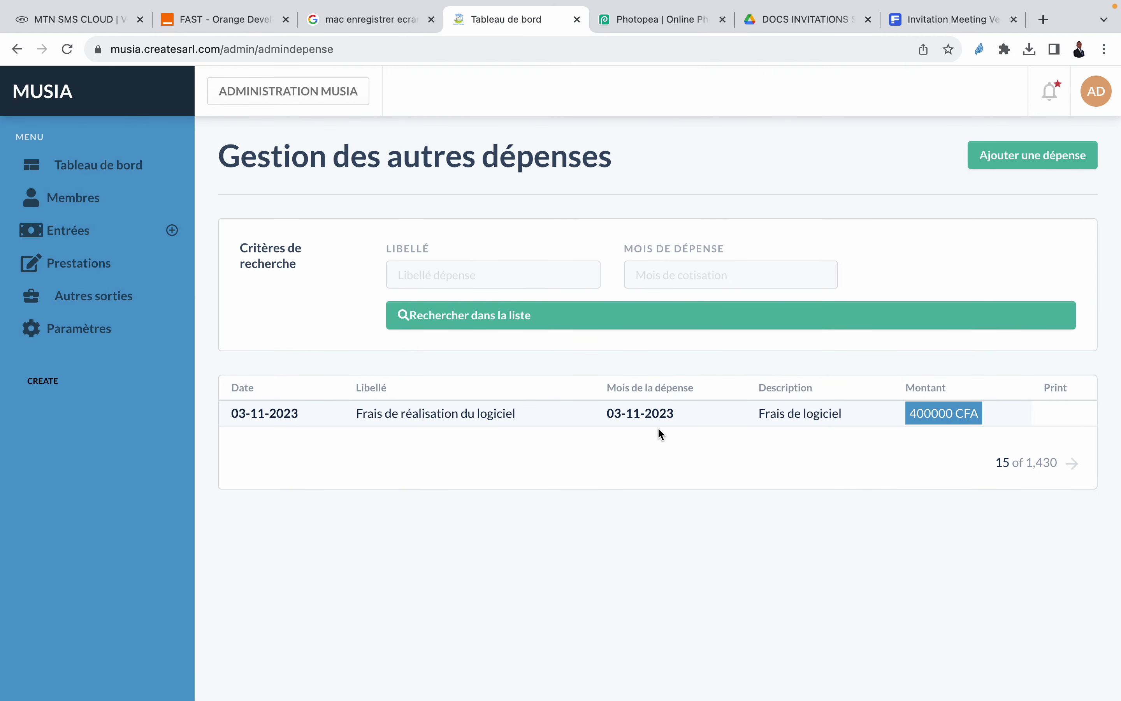
{"action": "left_click", "coordinate": [93, 231]}
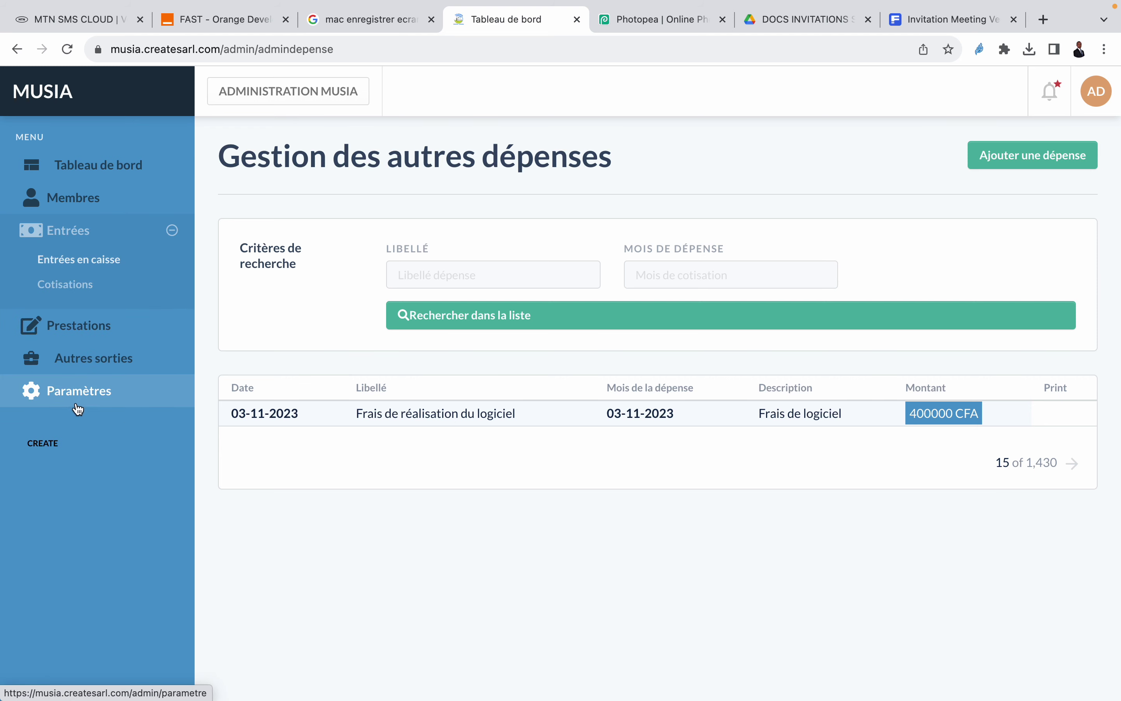
Open the form for adding a member and inspect the available category and company options without choosing any.
{"action": "left_click", "coordinate": [119, 212]}
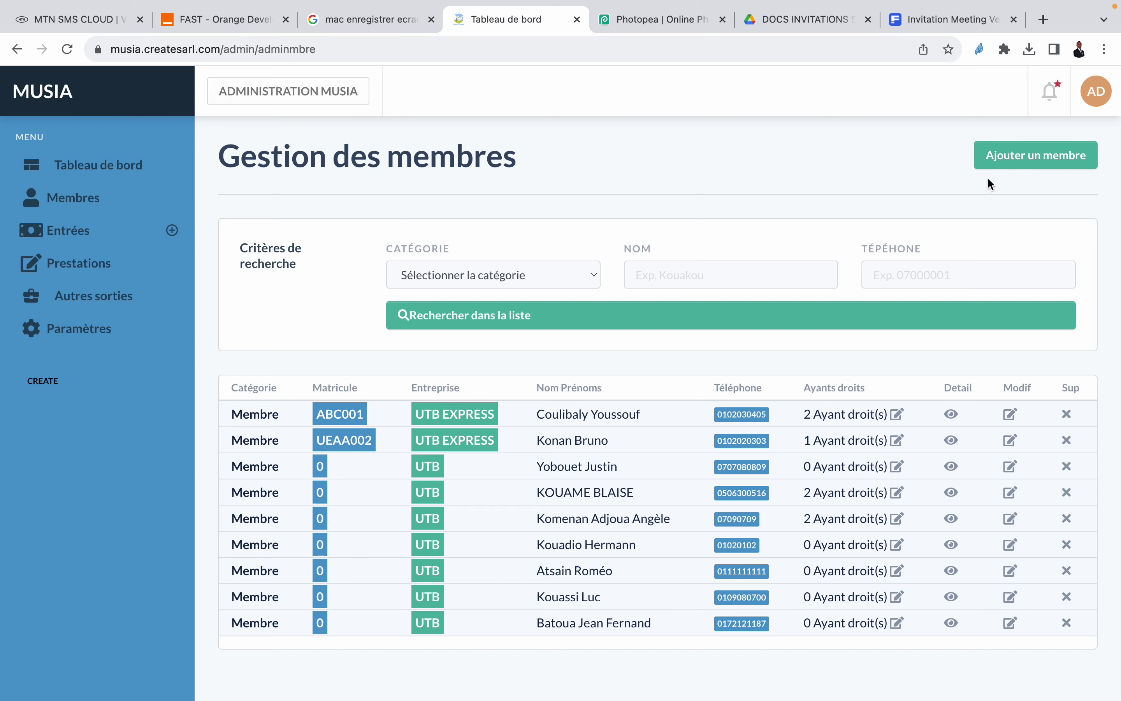
{"action": "left_click", "coordinate": [1002, 163]}
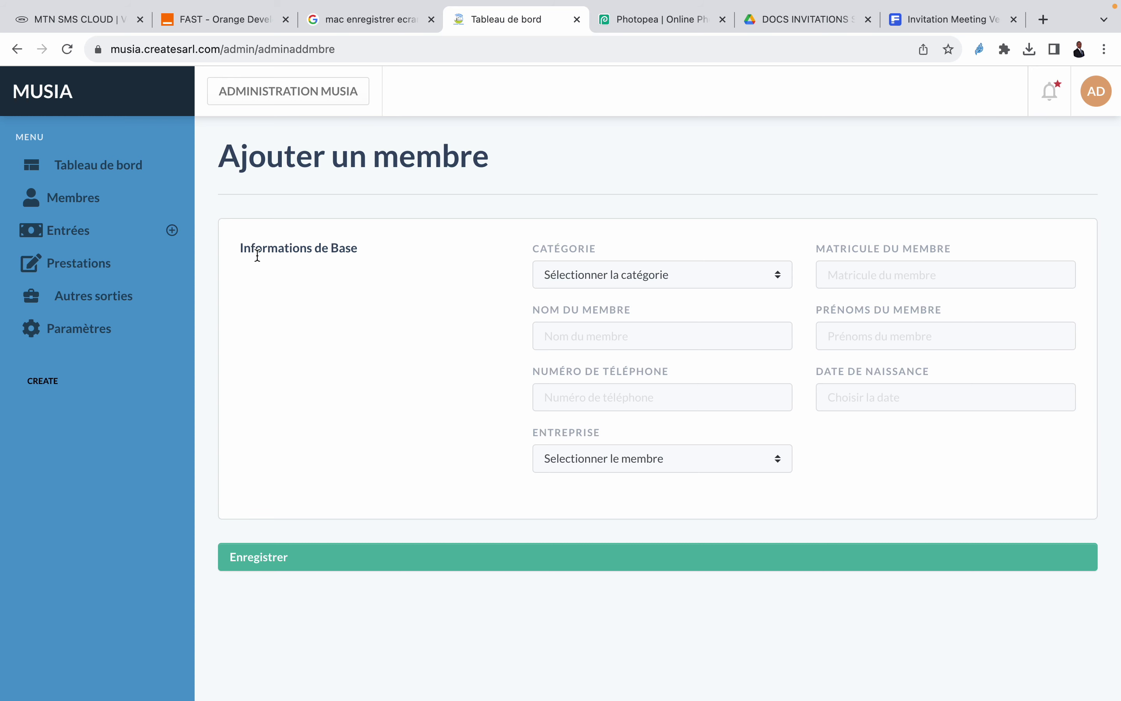
{"action": "left_click", "coordinate": [632, 276]}
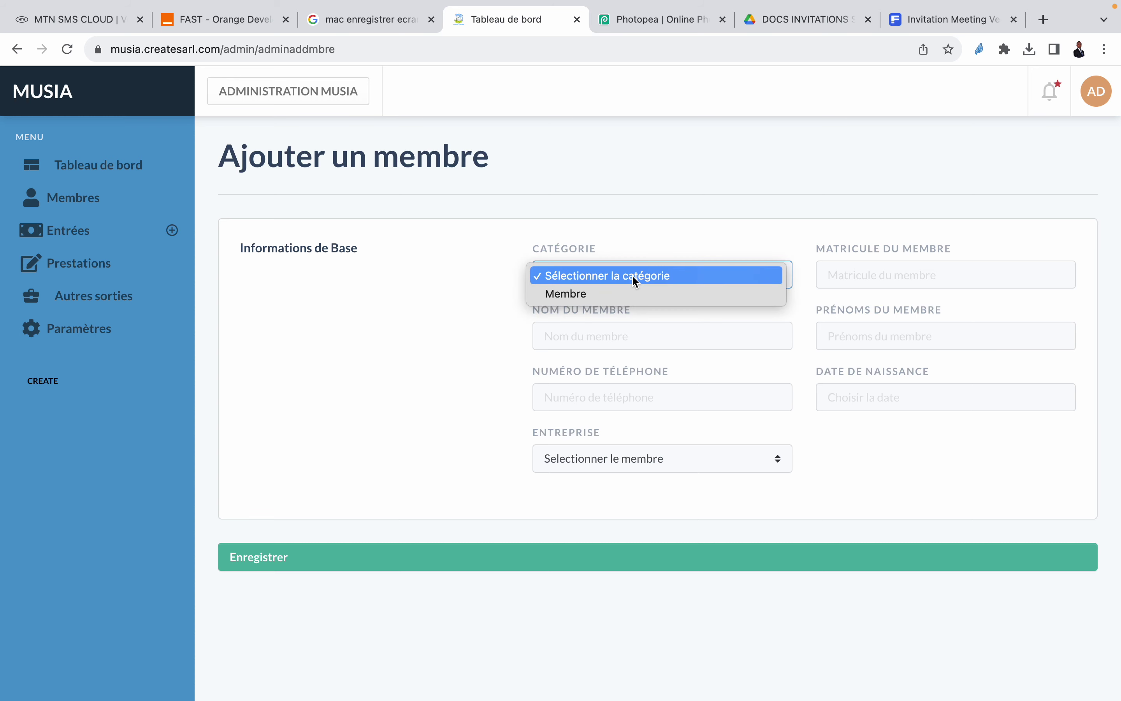
{"action": "left_click", "coordinate": [374, 343]}
{"action": "left_click", "coordinate": [717, 459]}
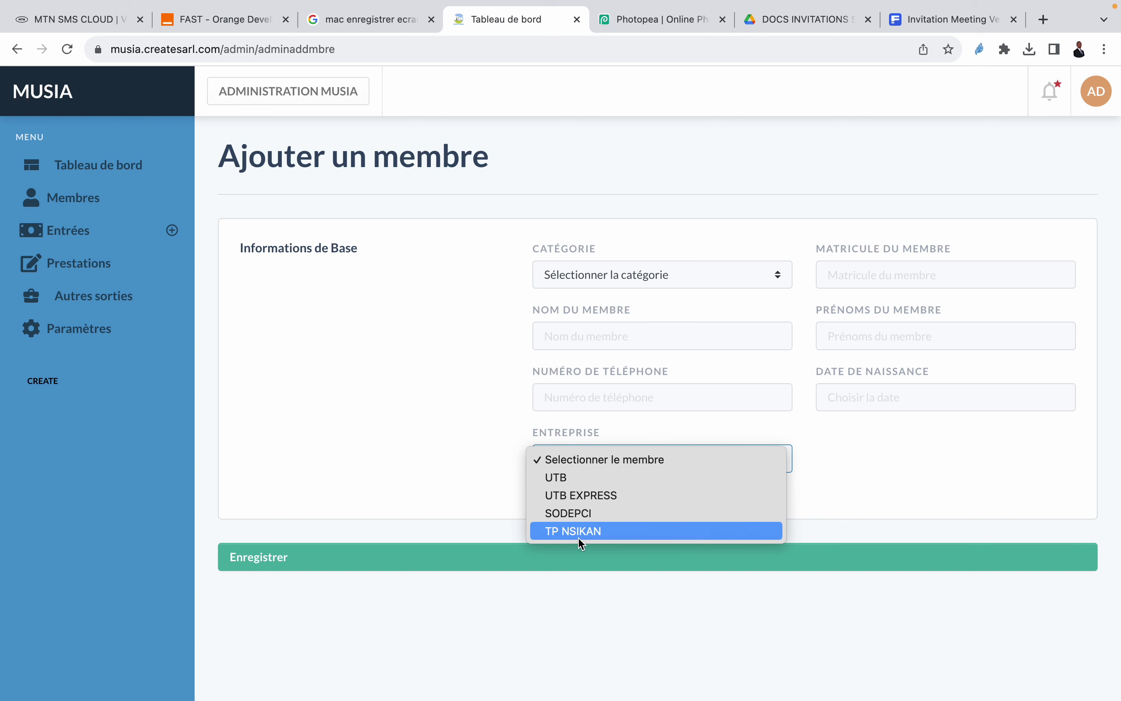
{"action": "left_click", "coordinate": [425, 417]}
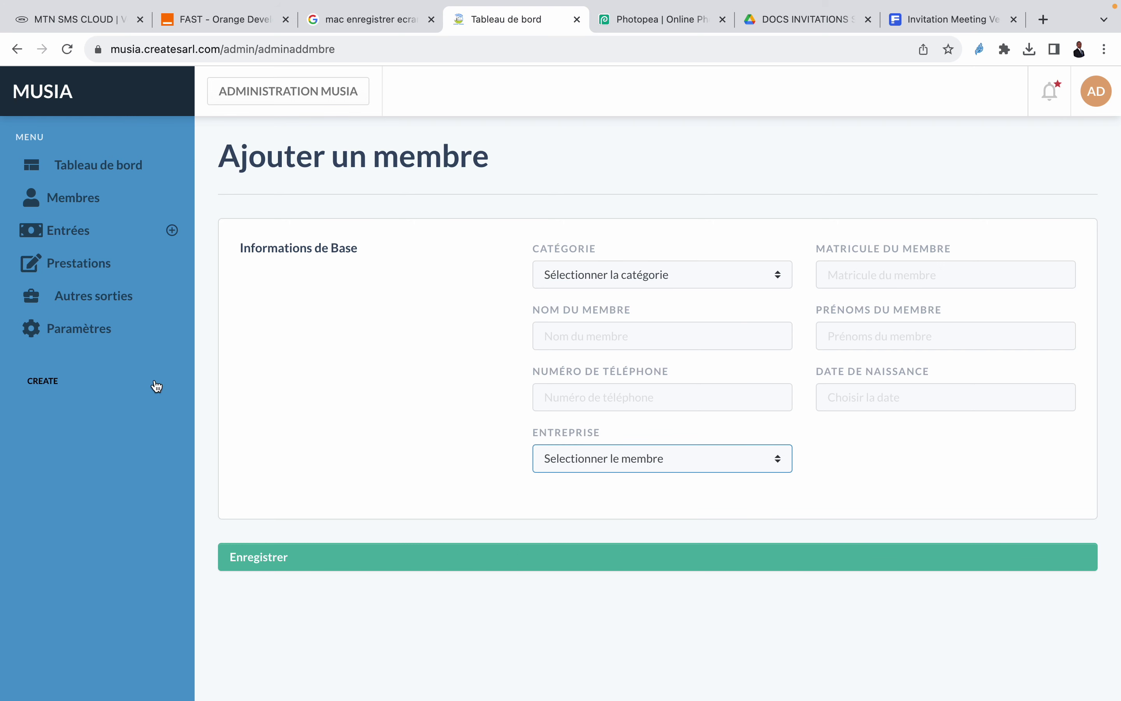
Open Paramètres and examine the member category settings, the benefit form fields and the list of configured benefits.
{"action": "left_click", "coordinate": [88, 338]}
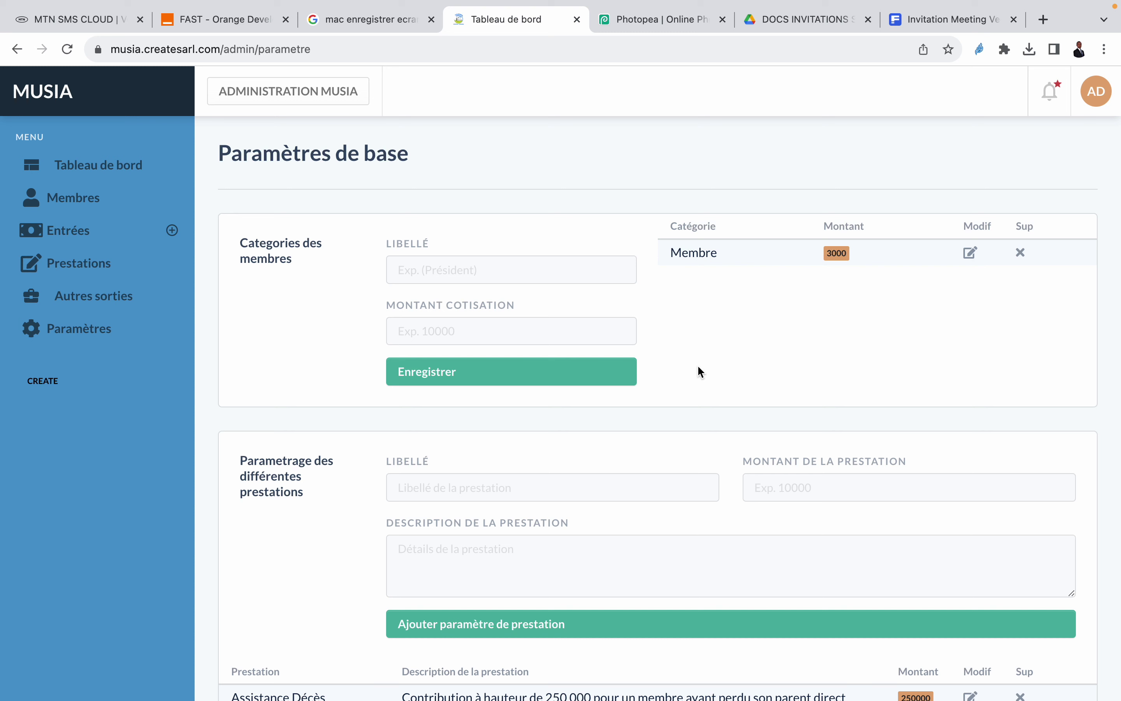
{"action": "left_click", "coordinate": [571, 264]}
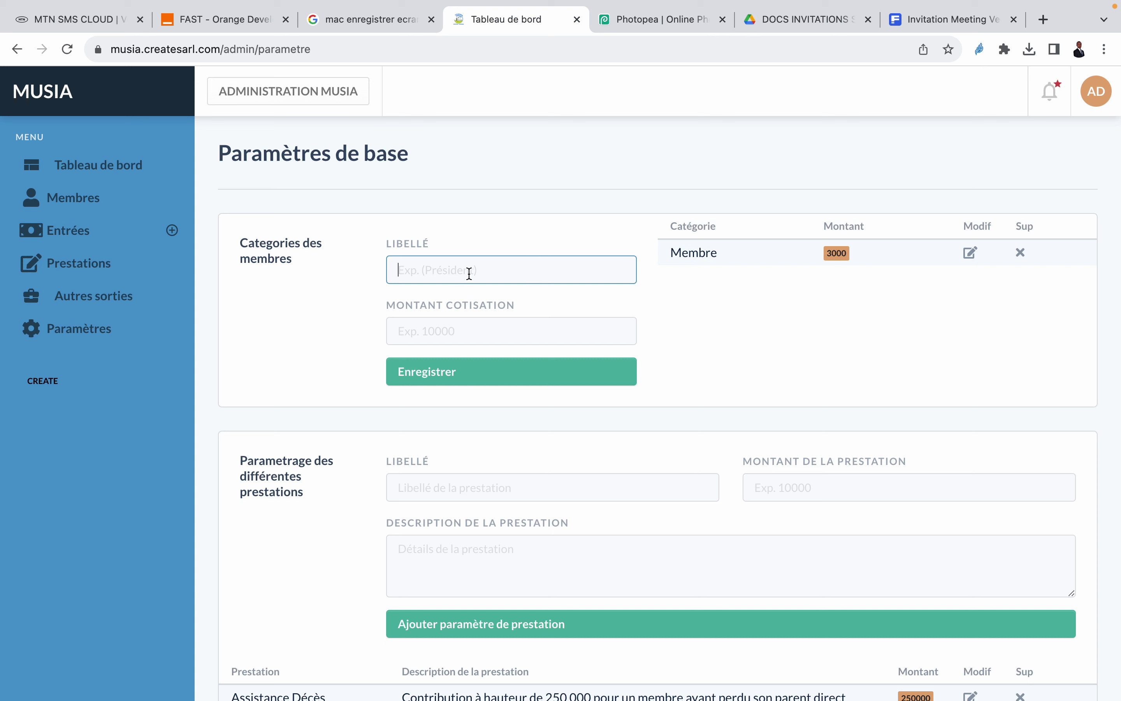
{"action": "left_click", "coordinate": [464, 330]}
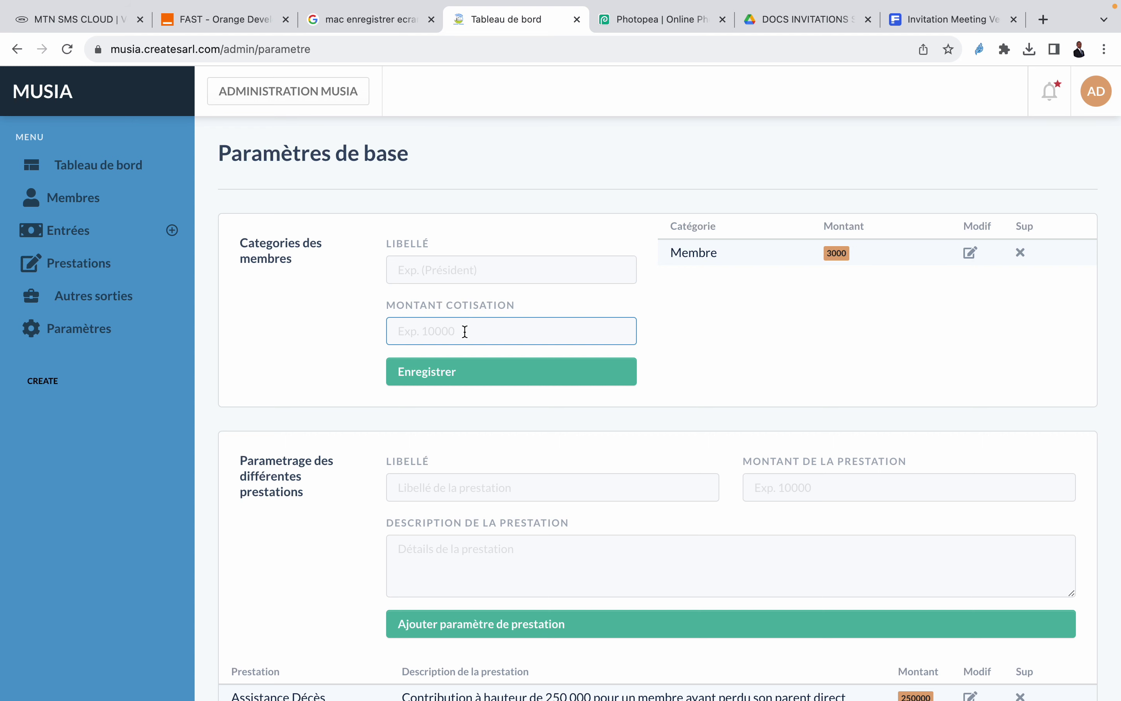
{"action": "scroll", "coordinate": [465, 332], "scroll_direction": "down", "scroll_amount": 5}
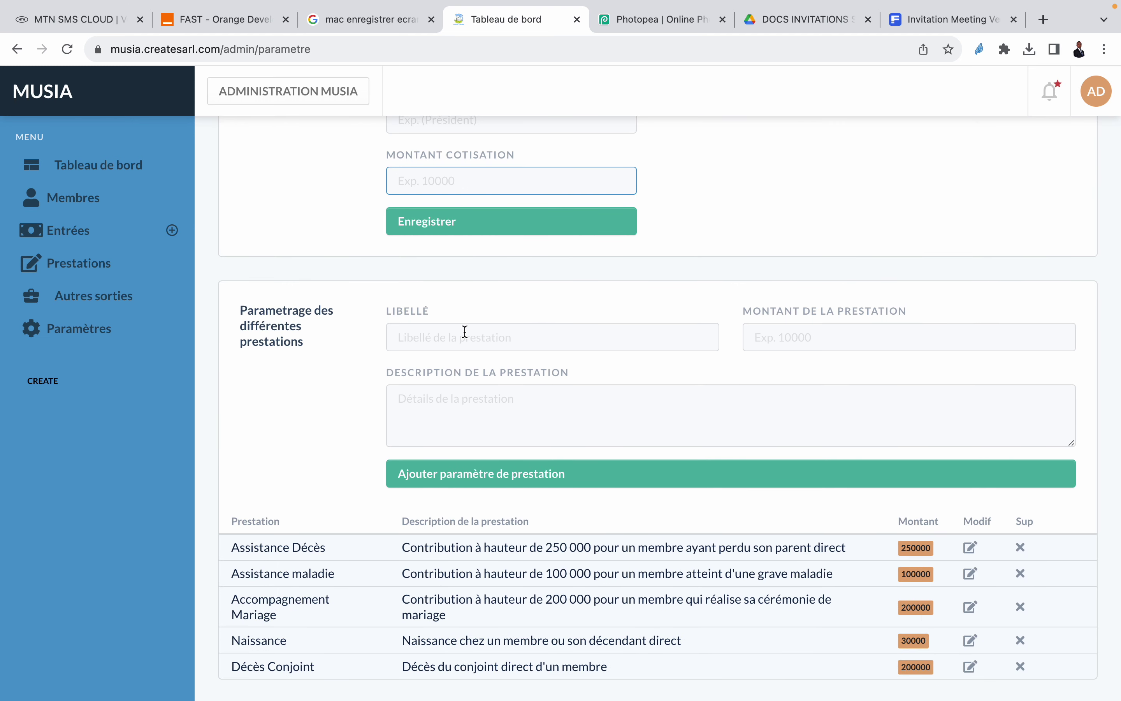
{"action": "scroll", "coordinate": [336, 427], "scroll_direction": "down", "scroll_amount": 1}
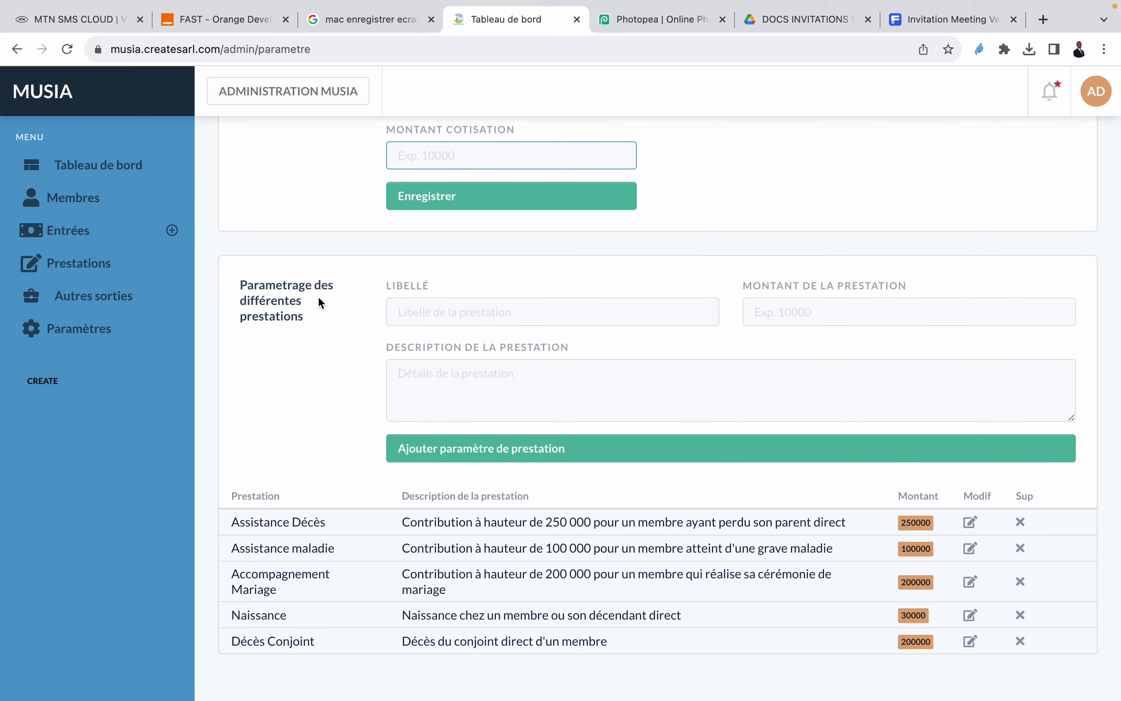
{"action": "left_click", "coordinate": [480, 319]}
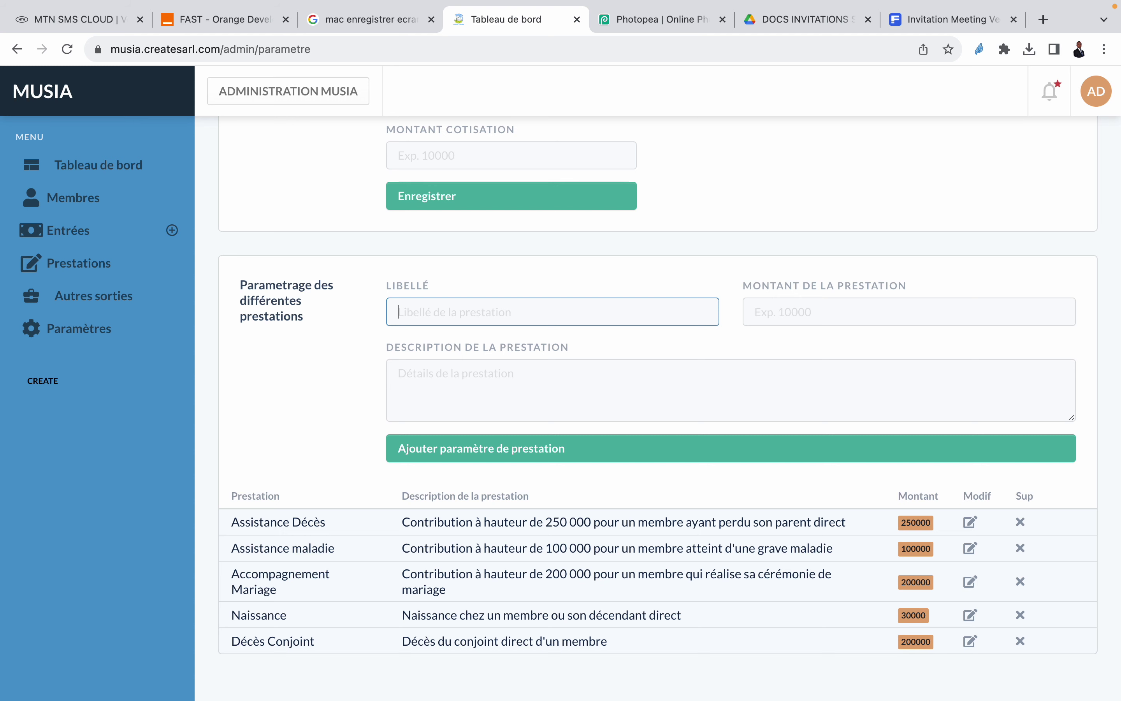
{"action": "scroll", "coordinate": [825, 533], "scroll_direction": "up", "scroll_amount": 4}
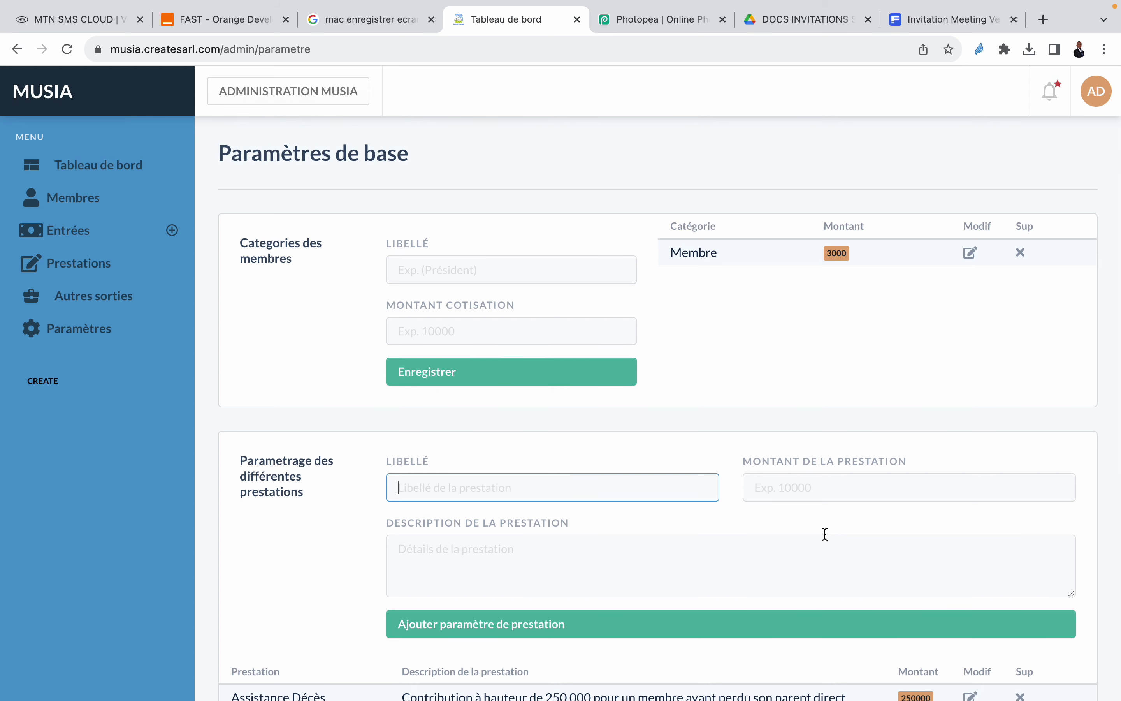
{"action": "scroll", "coordinate": [824, 533], "scroll_direction": "down", "scroll_amount": 4}
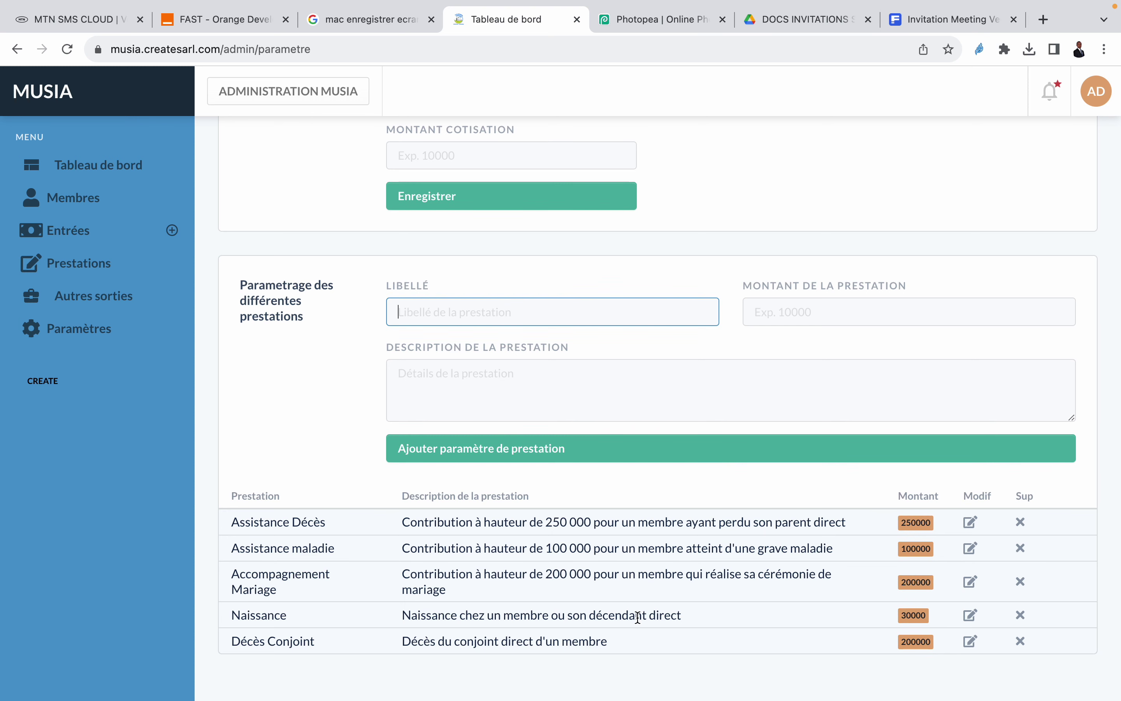
{"action": "scroll", "coordinate": [668, 506], "scroll_direction": "up", "scroll_amount": 4}
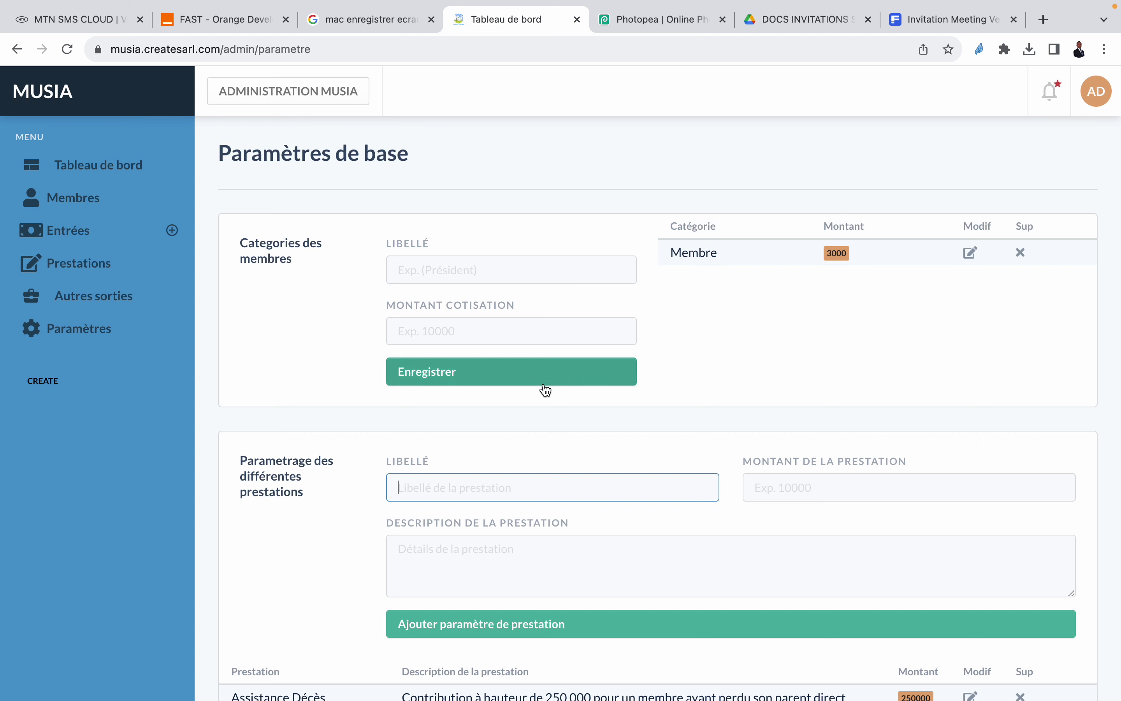
{"action": "scroll", "coordinate": [543, 382], "scroll_direction": "down", "scroll_amount": 2}
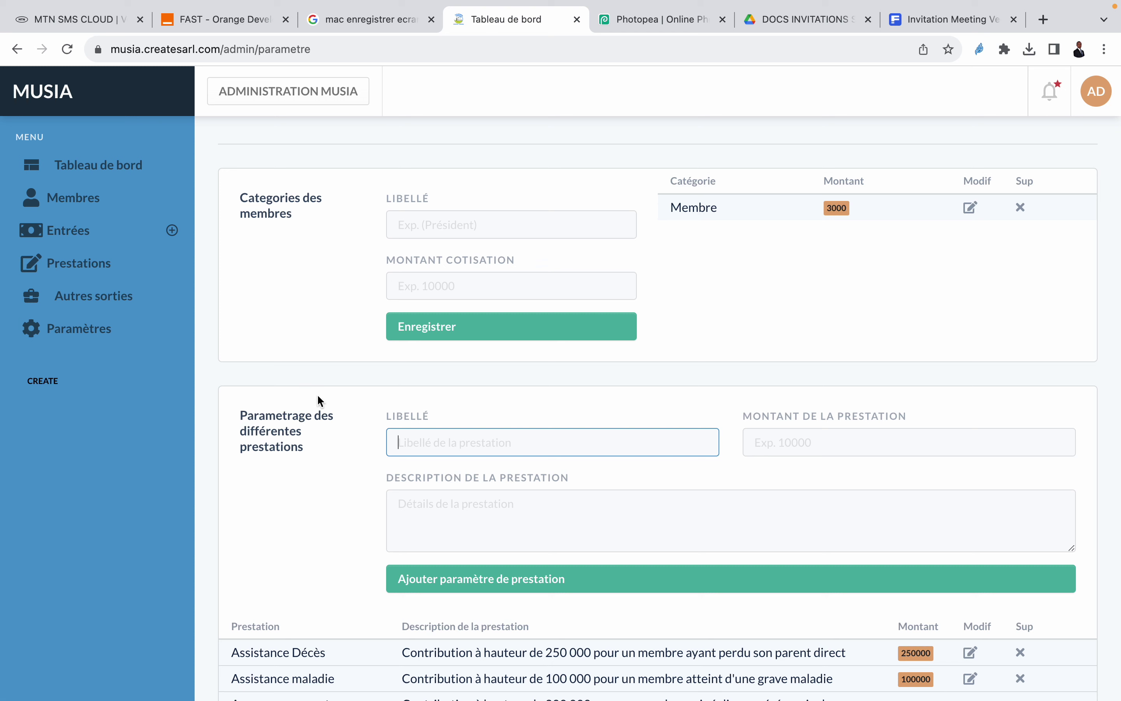
{"action": "scroll", "coordinate": [549, 522], "scroll_direction": "down", "scroll_amount": 1}
{"action": "scroll", "coordinate": [549, 522], "scroll_direction": "down", "scroll_amount": 3}
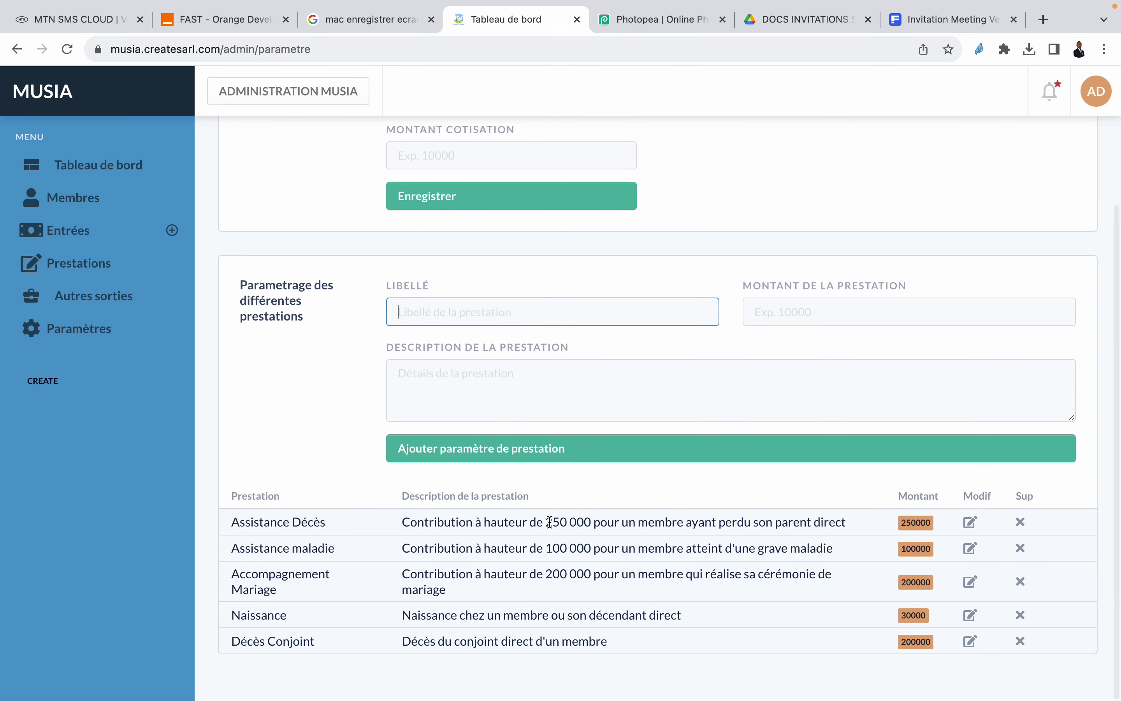
{"action": "scroll", "coordinate": [550, 522], "scroll_direction": "up", "scroll_amount": 5}
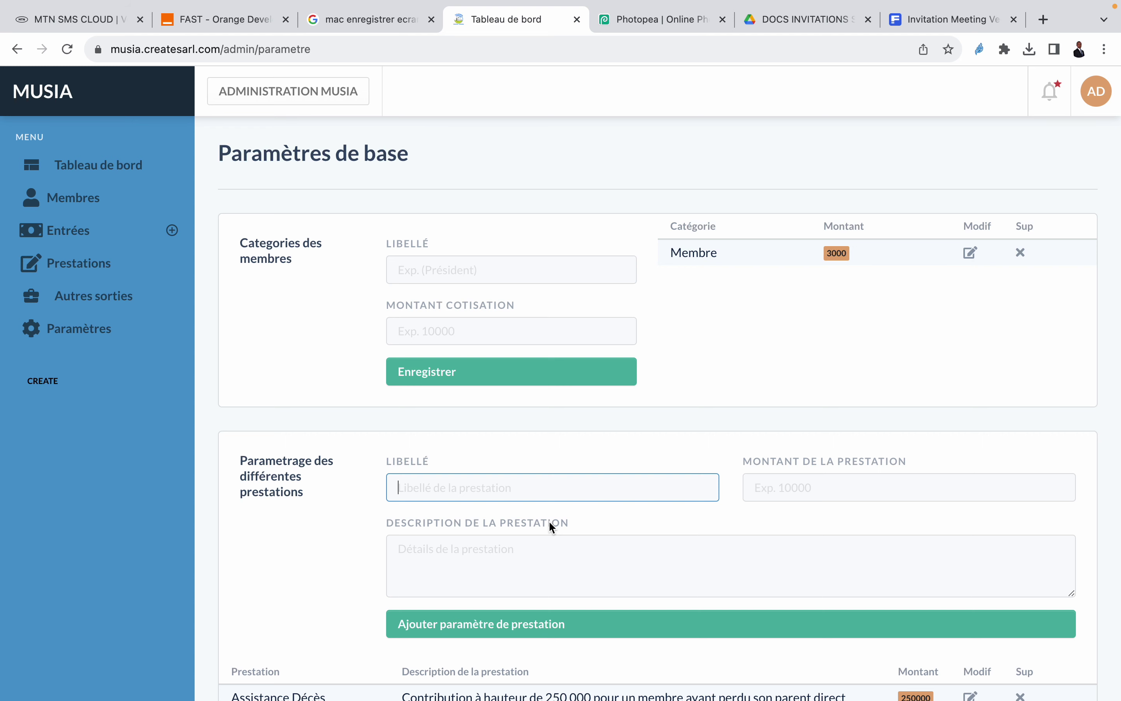
{"action": "mouse_move", "coordinate": [565, 2]}
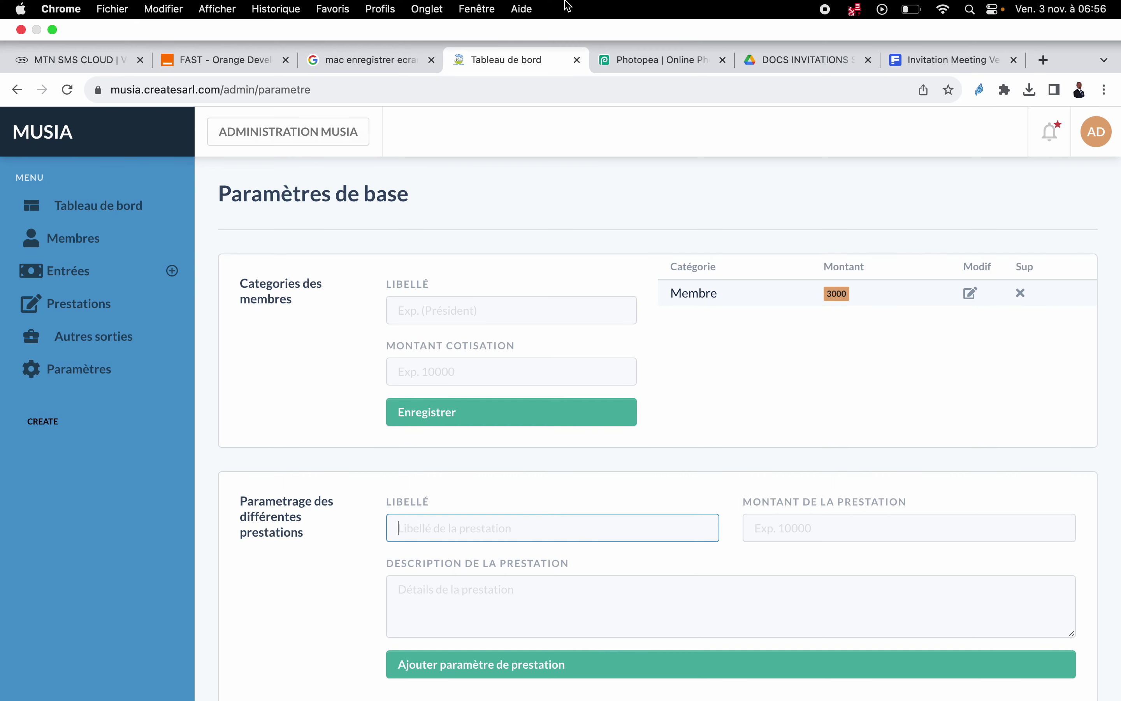